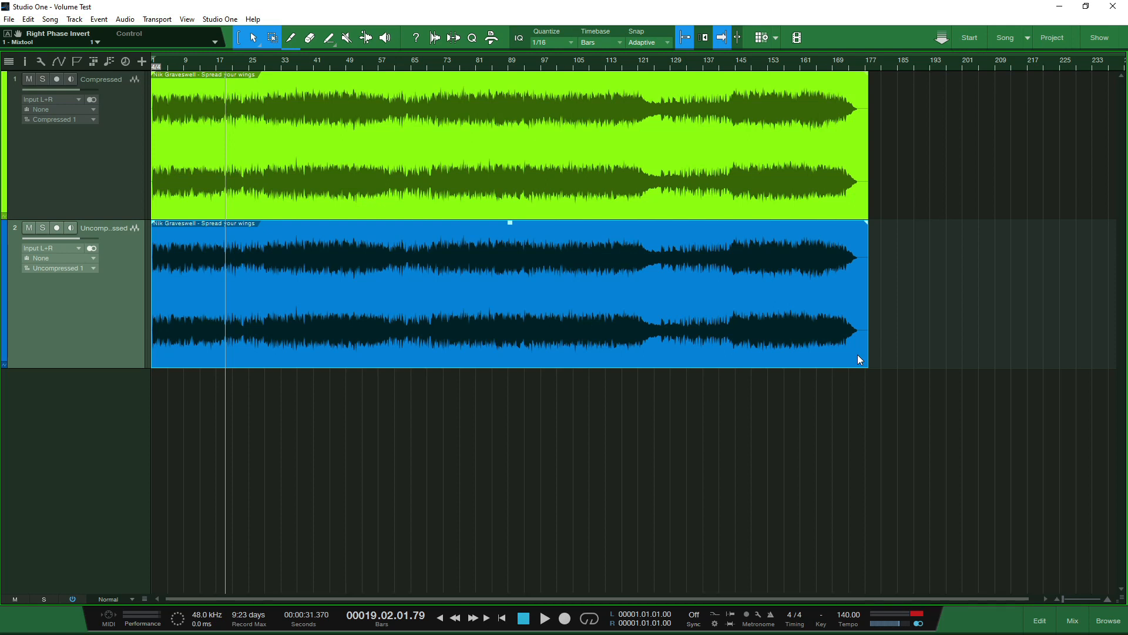
Step: Show the mixer and play the Compressed and Uncompressed tracks together briefly to check their phase cancellation
key(F3)
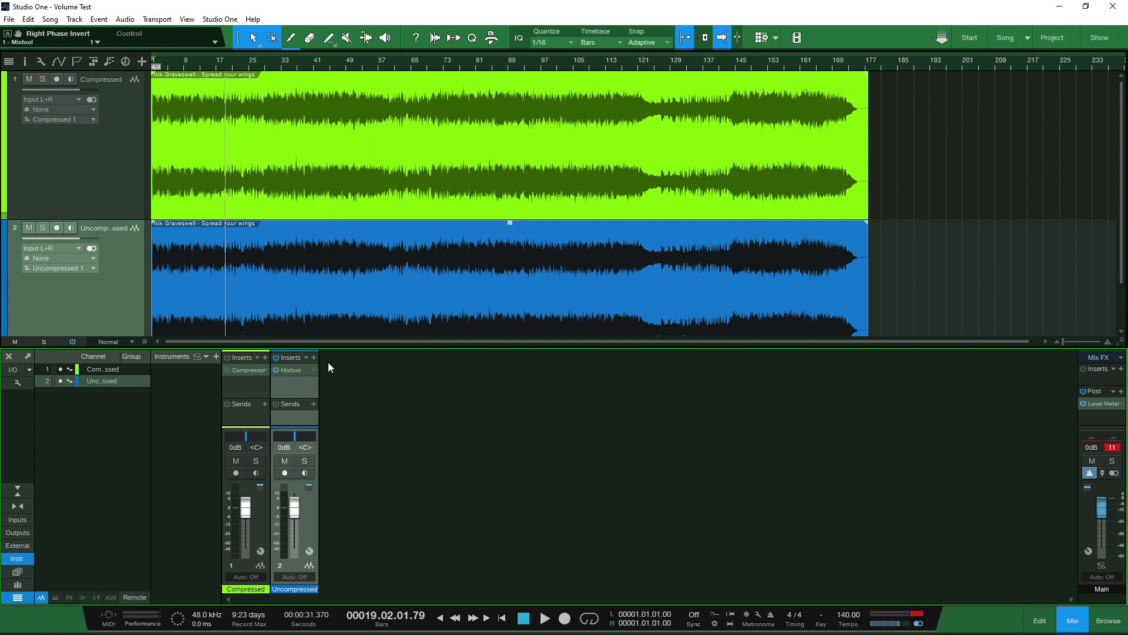
key(space)
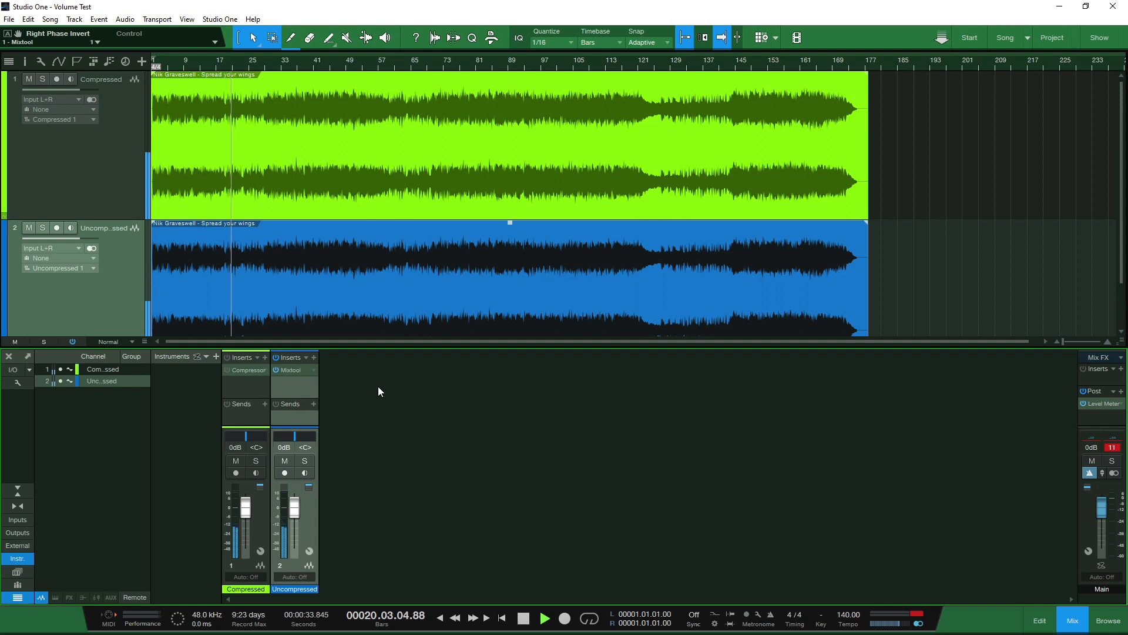
key(space)
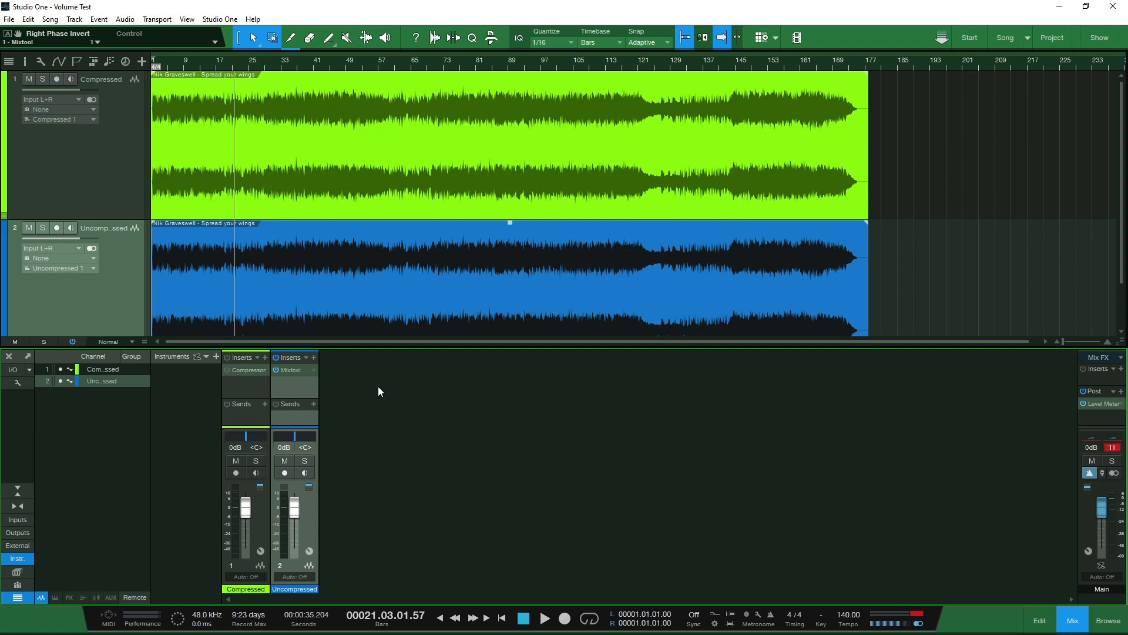
Step: Bypass the Mixtool on the Uncompressed channel, and enable and open the Compressor on the Compressed channel
click(276, 370)
click(227, 370)
click(254, 370)
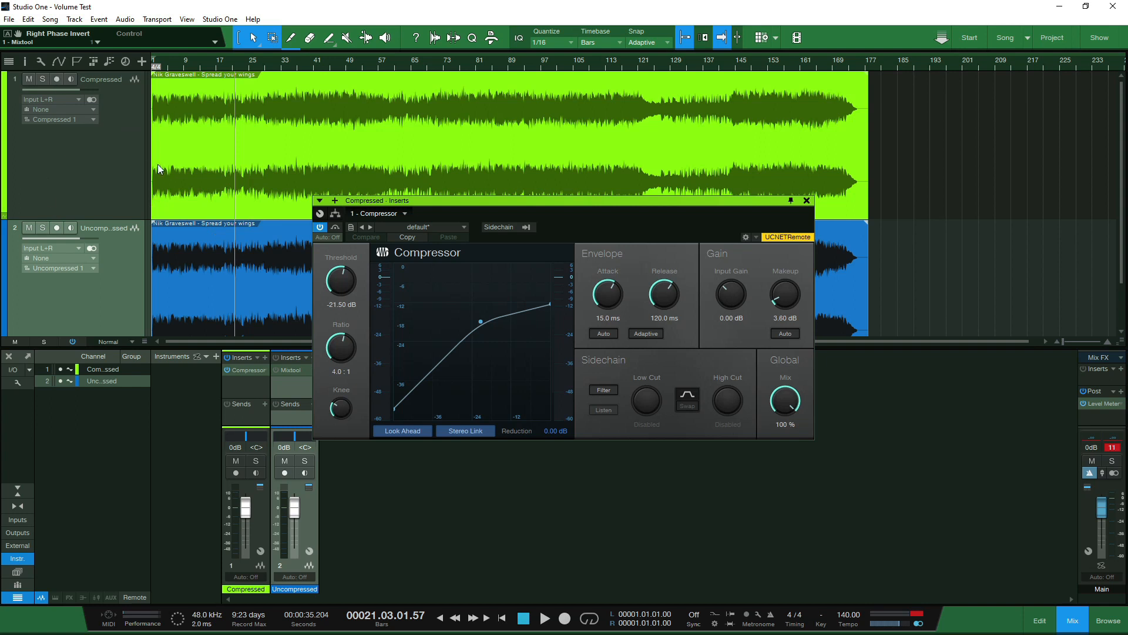
Step: Solo the Compressed track, play from around bar 41 and alternate the solo with the Uncompressed track to compare their sound
click(42, 79)
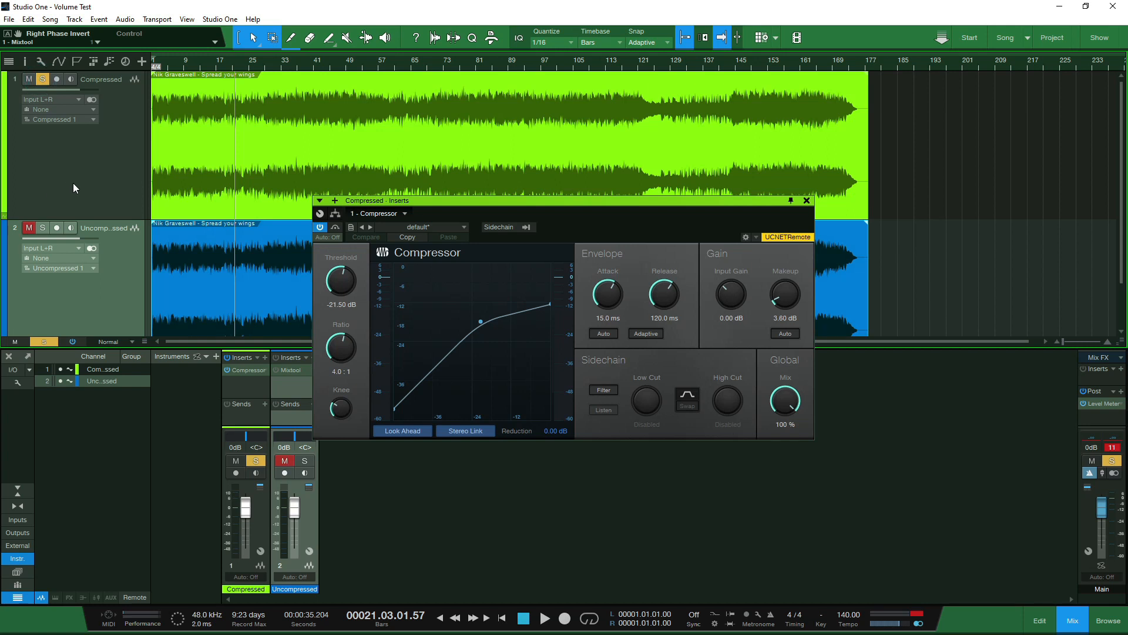
click(316, 62)
key(space)
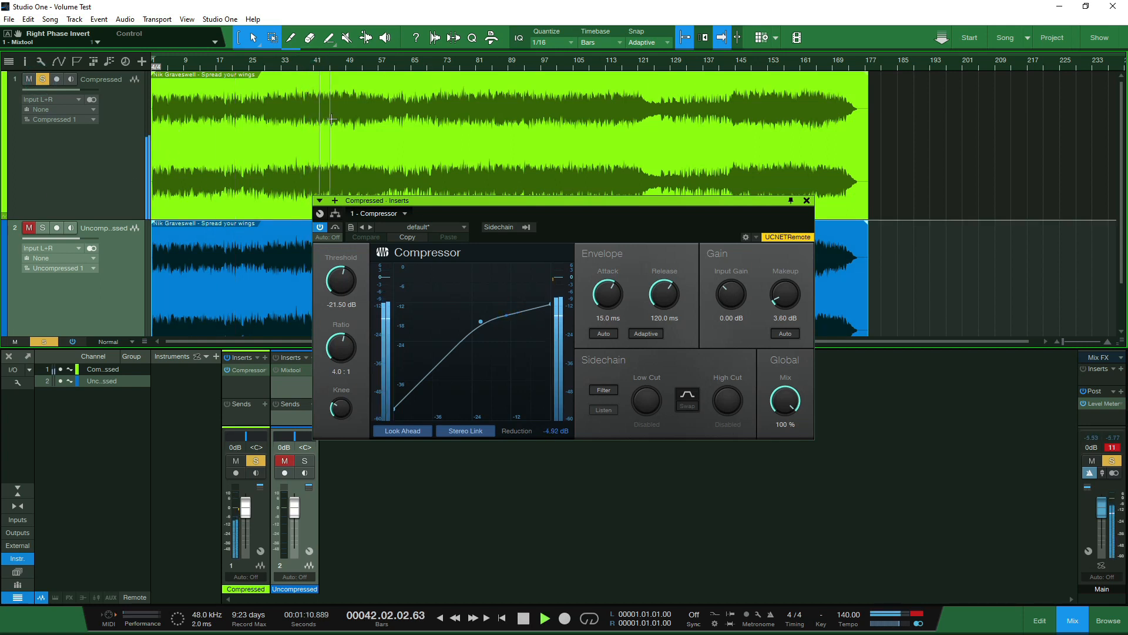
drag(695, 201, 894, 270)
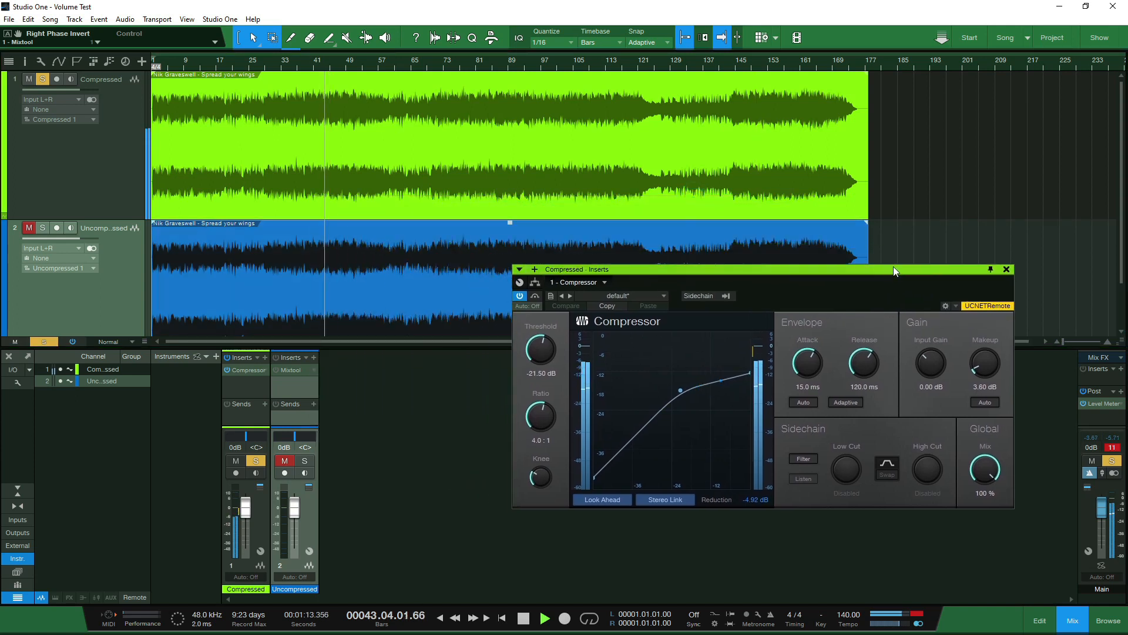
click(111, 264)
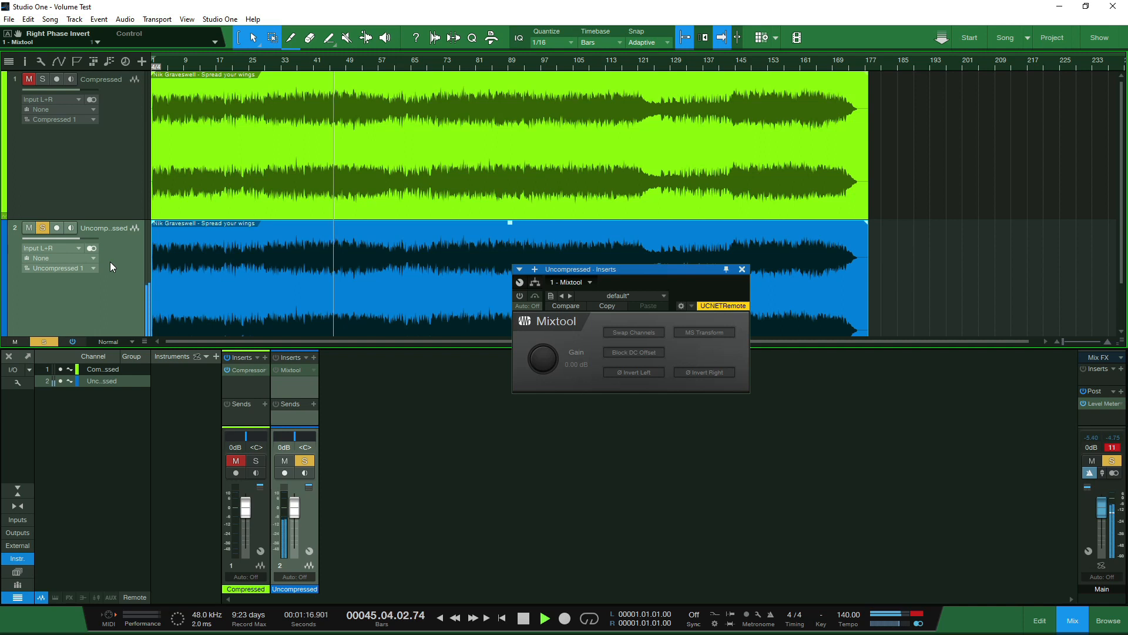
click(102, 153)
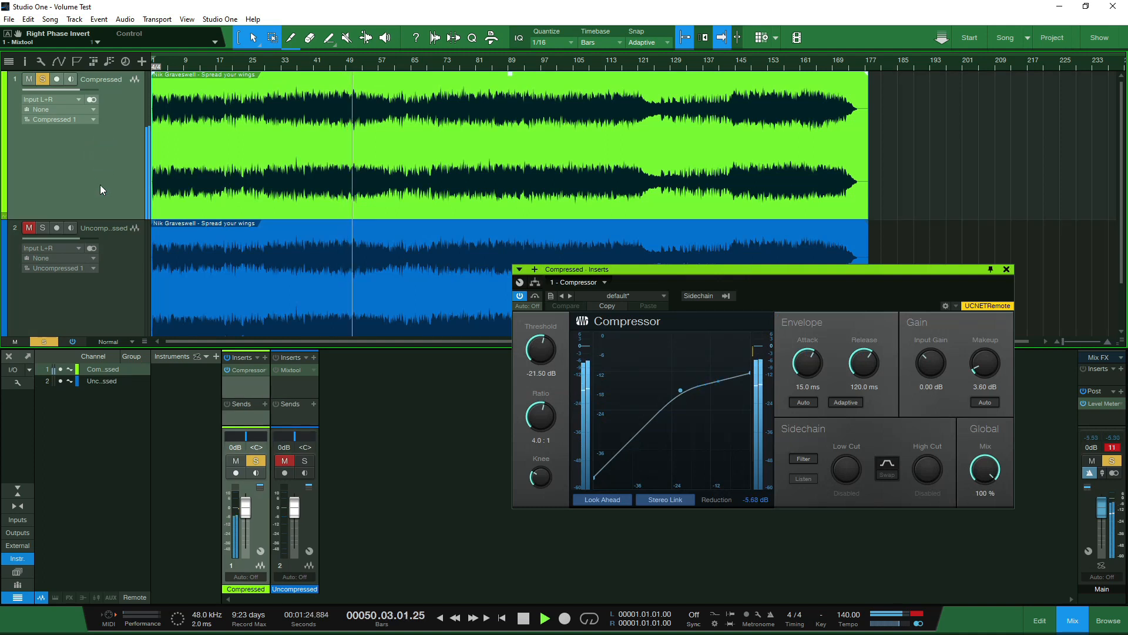
click(119, 262)
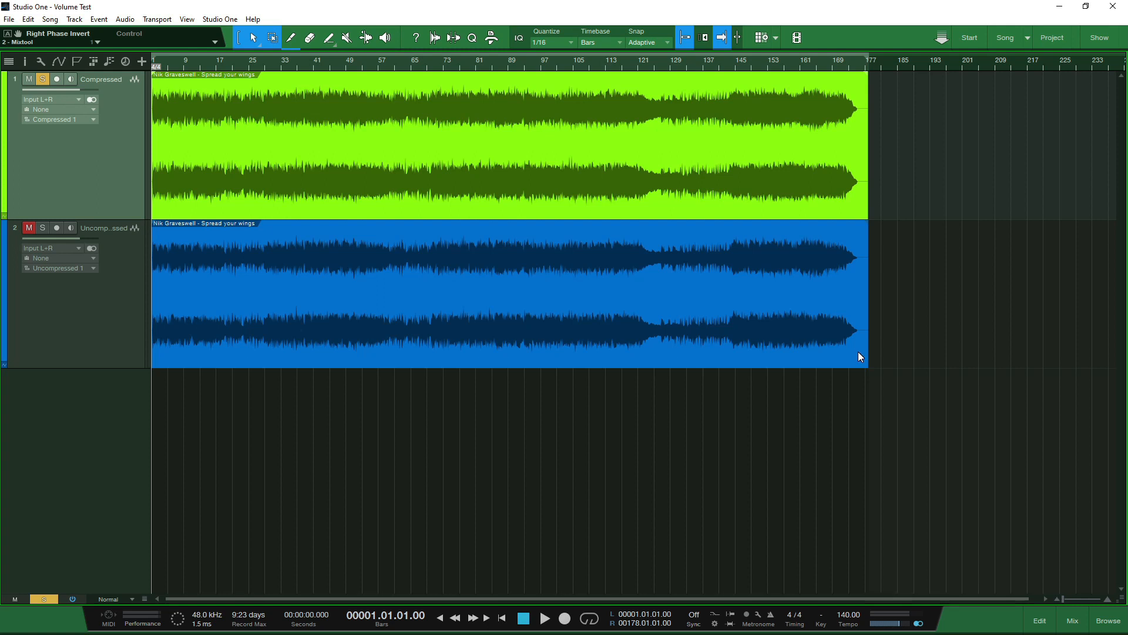
Step: Show the mixer and fine-tune the Limiter's input gain on the Compressed track during playback
key(F3)
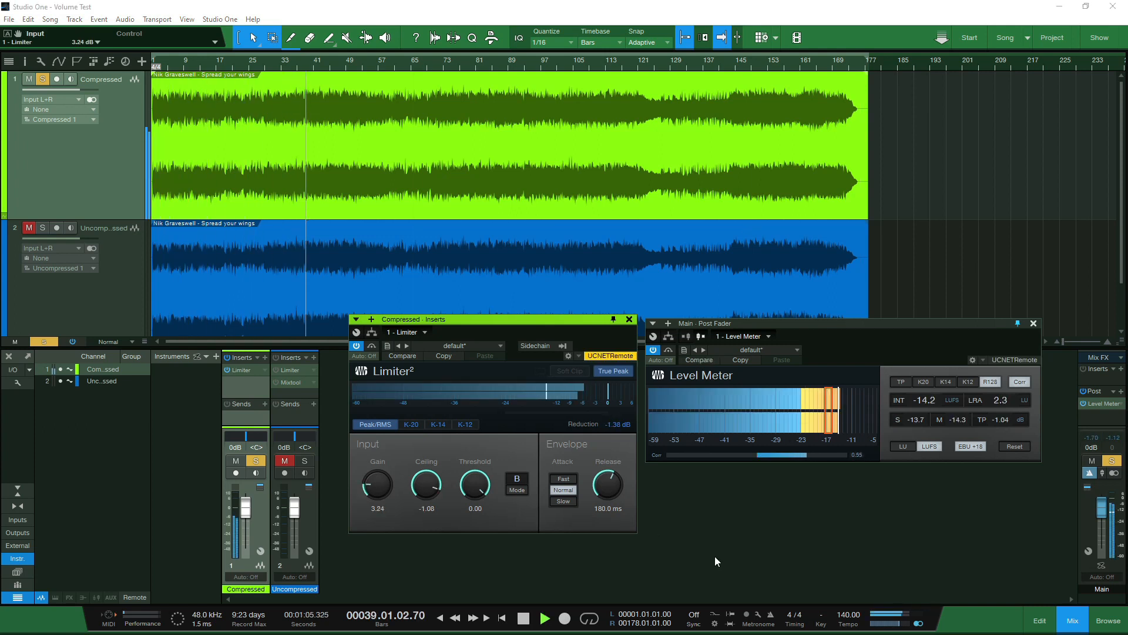
drag(377, 485, 378, 487)
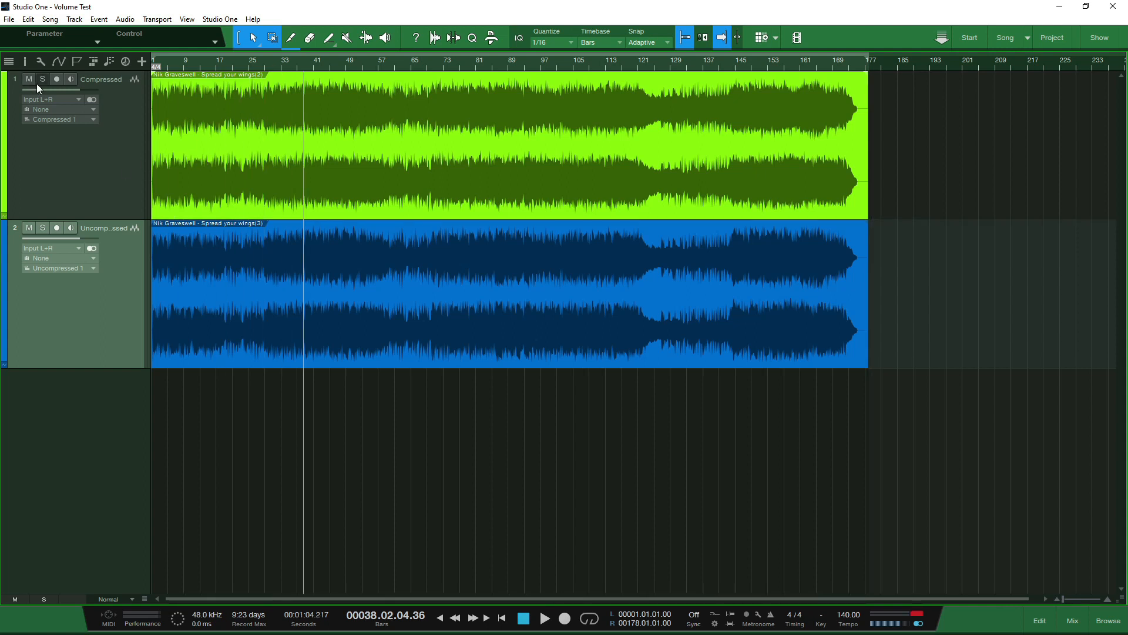
Step: Solo the rendered Compressed track, start playback and alternate the solo with the Uncompressed track to compare them by ear
click(40, 80)
key(space)
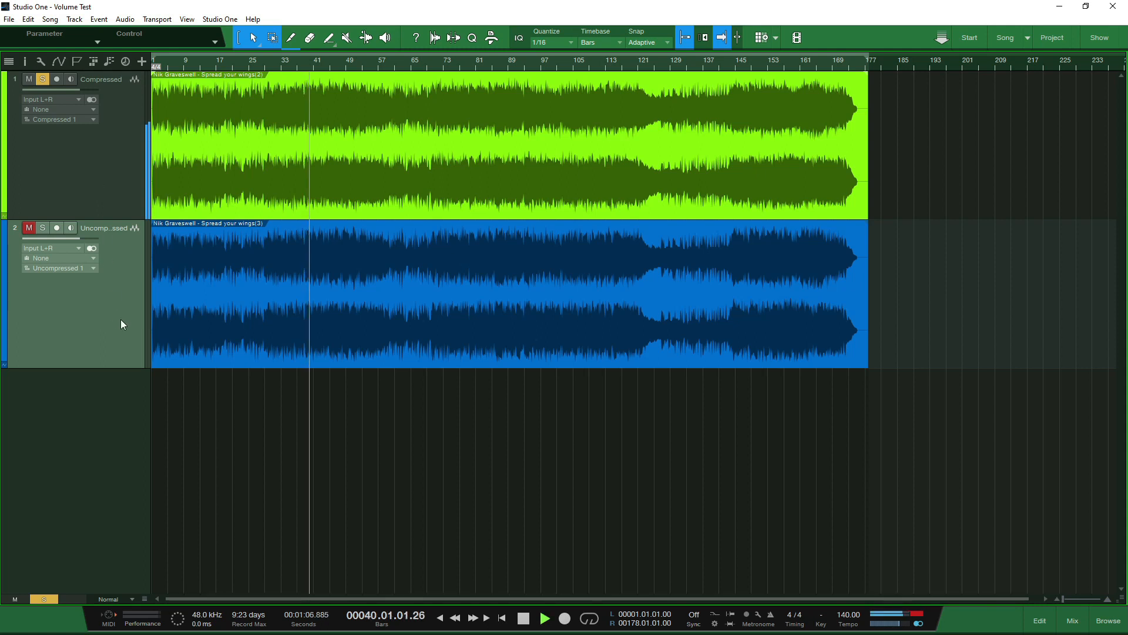
key(s)
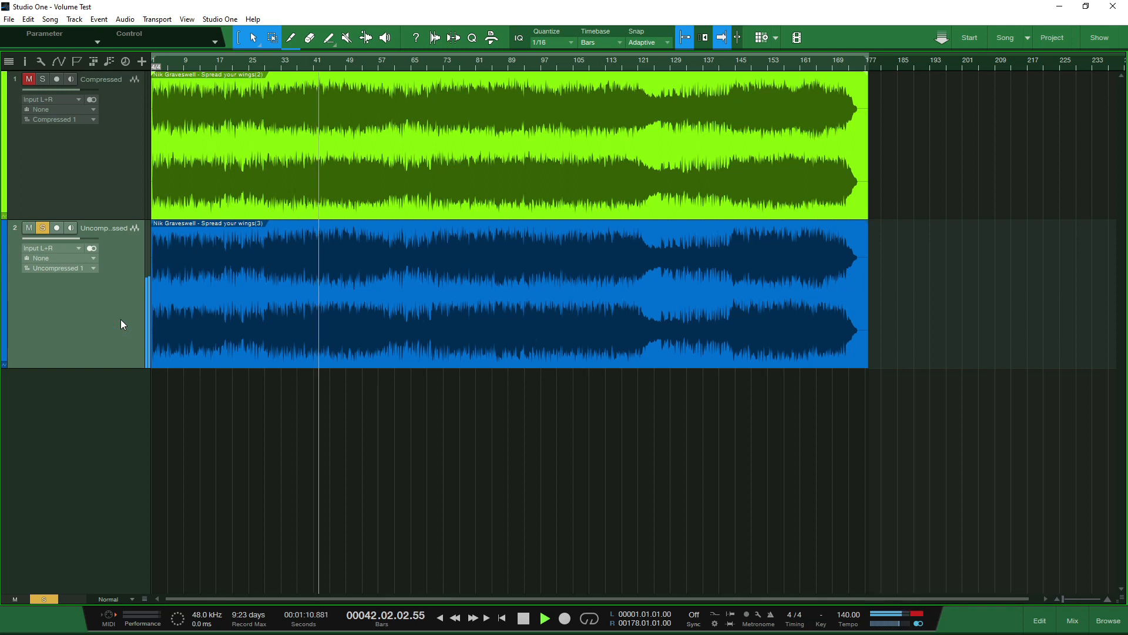
click(119, 179)
key(s)
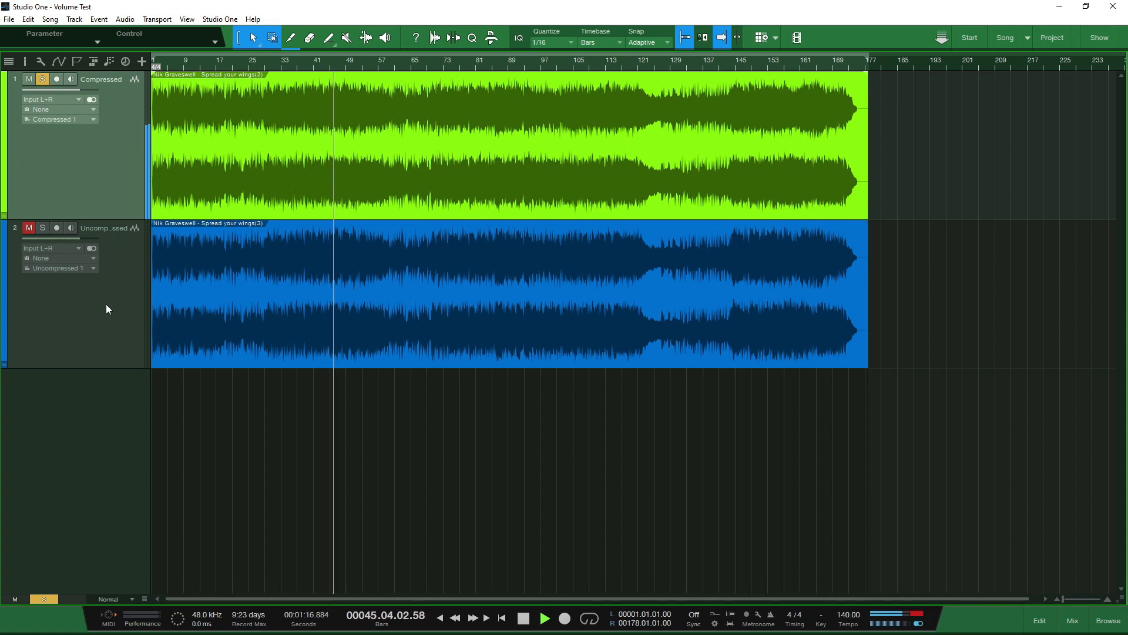
click(107, 329)
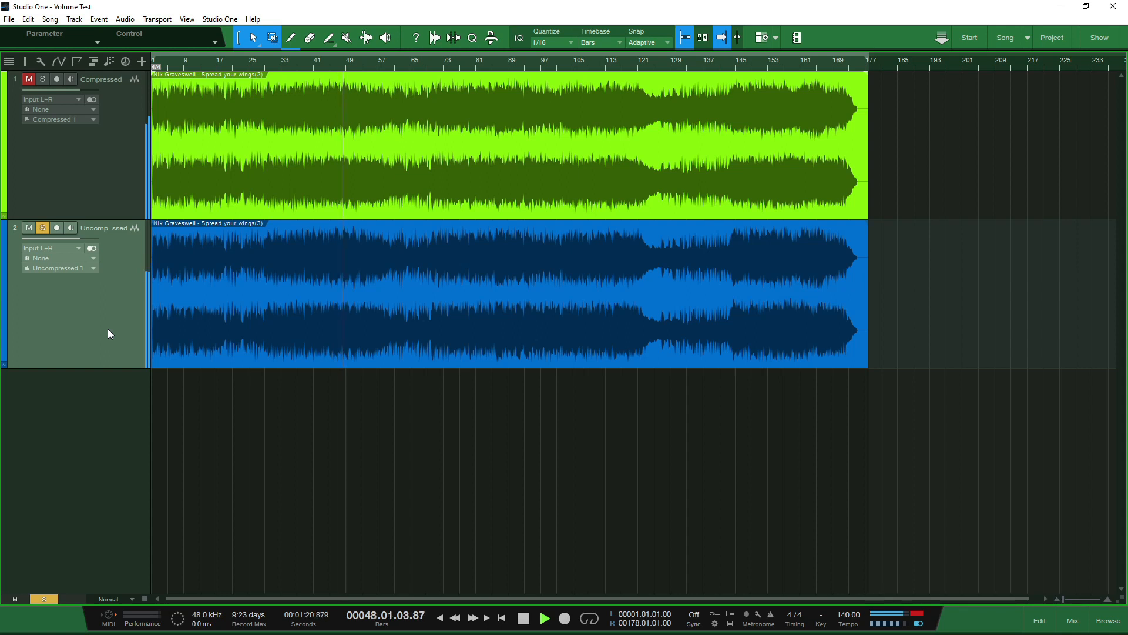
Step: Continue the solo comparison of both tracks from around bar 149, finishing on the Compressed track, and stop playback
click(752, 67)
click(121, 163)
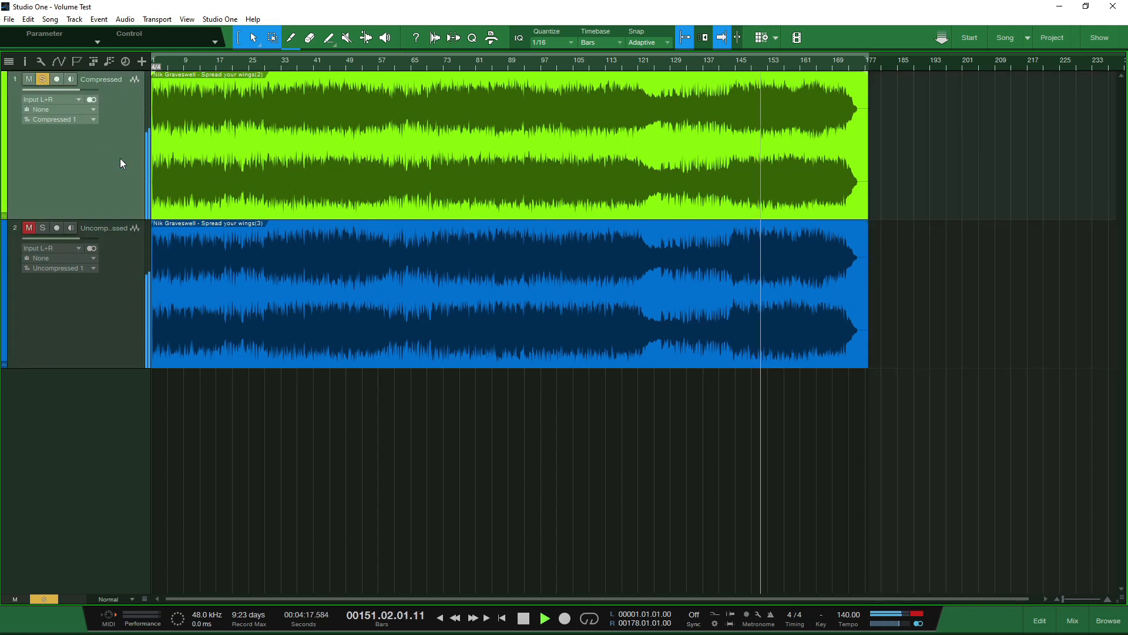
click(117, 311)
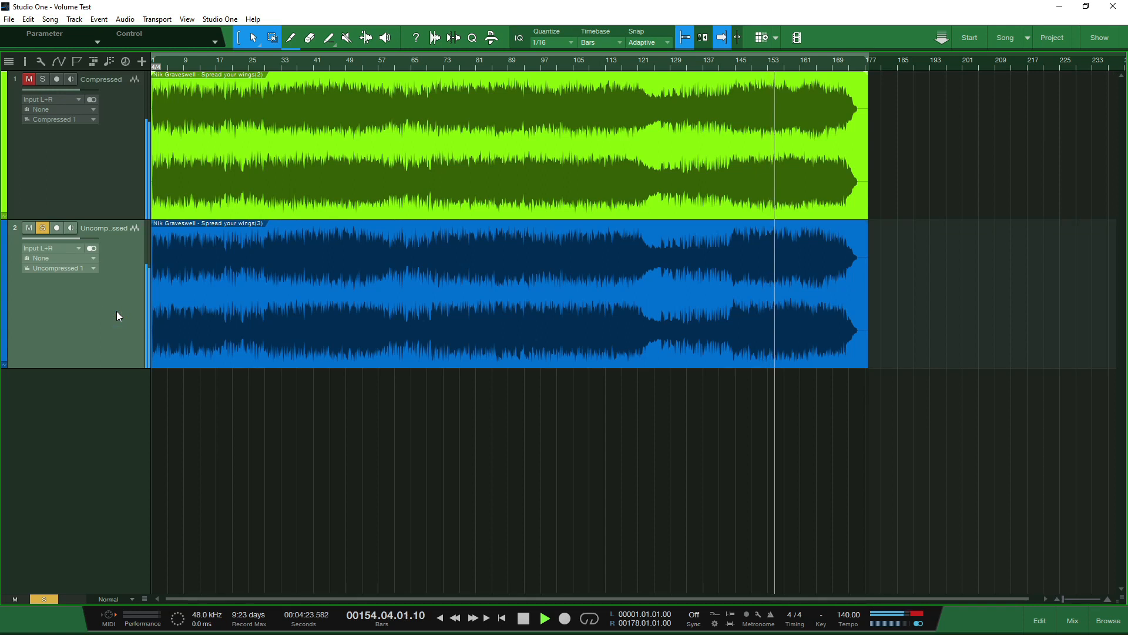
click(121, 178)
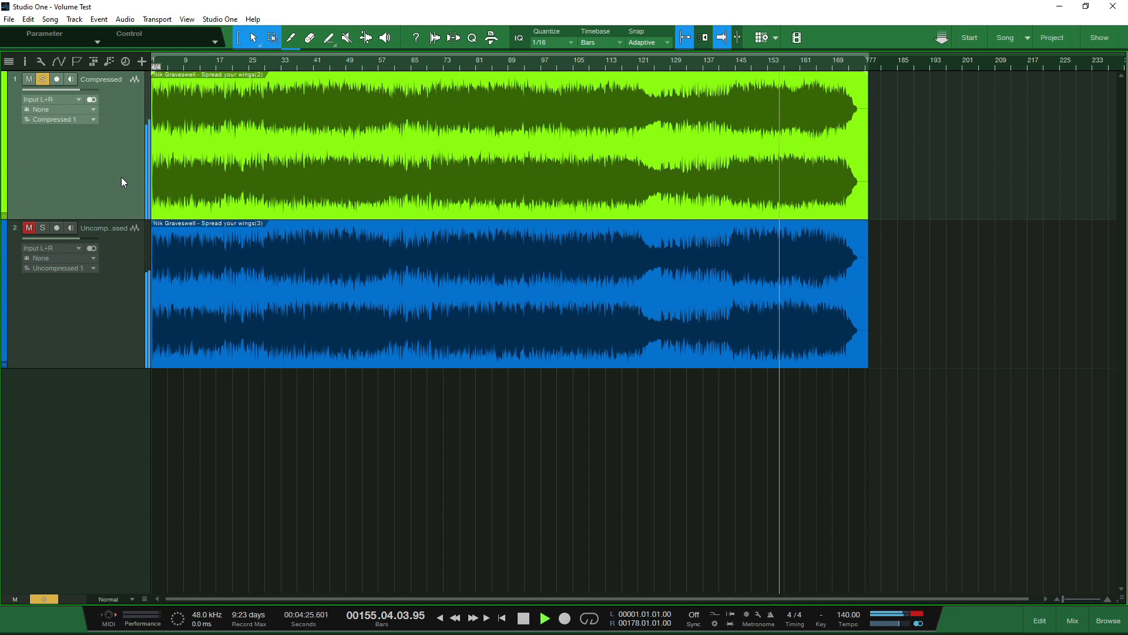
key(space)
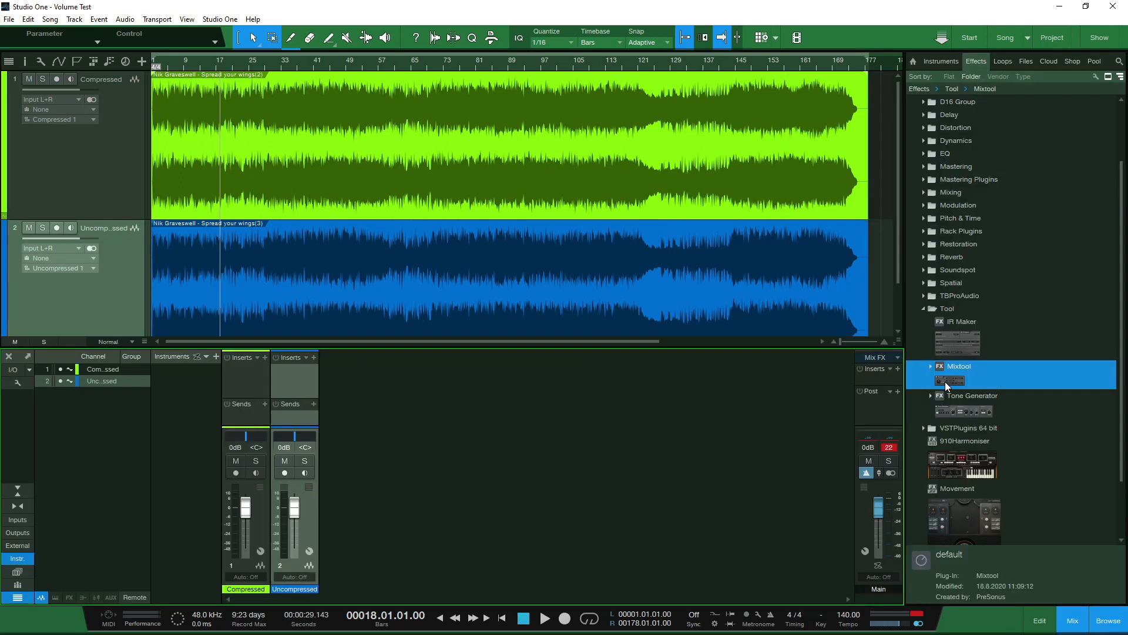
Step: Insert a Mixtool on the Uncompressed channel and invert the phase of both its left and right sides
drag(948, 381, 304, 381)
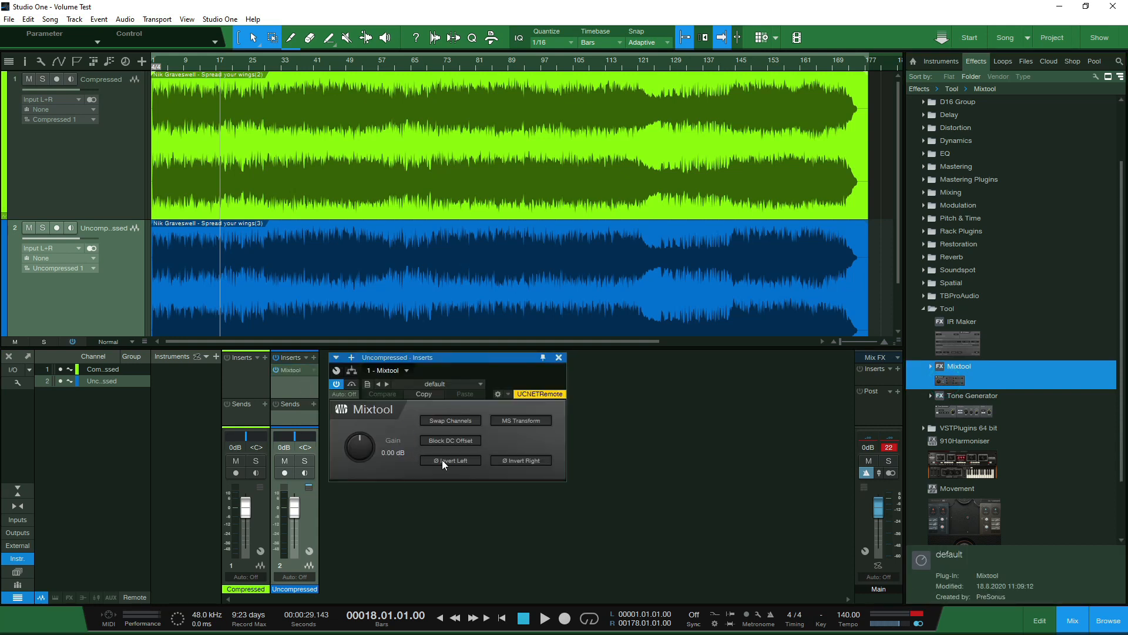
click(442, 461)
click(521, 461)
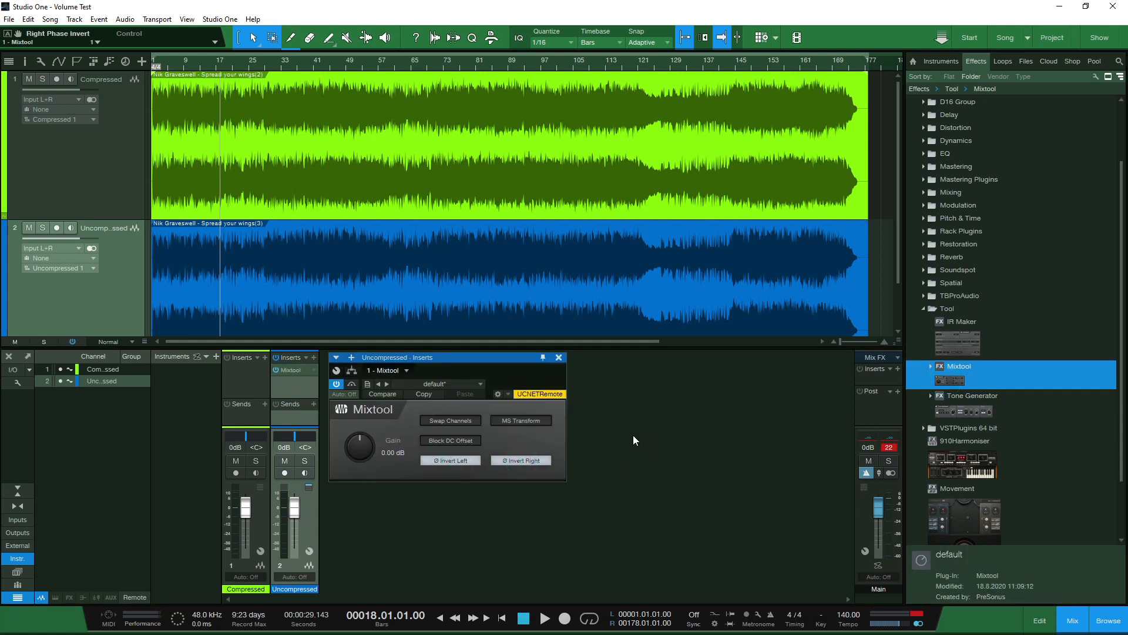
Step: Play both tracks together with the phase inverted, continue from around bar 39, and stop playback
key(space)
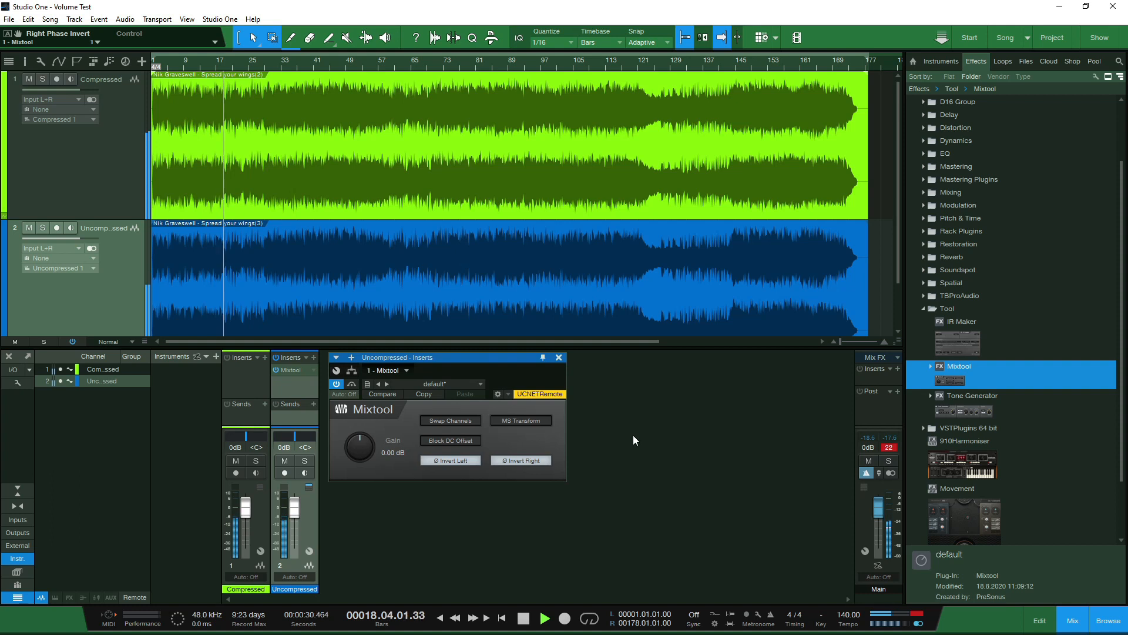
click(308, 70)
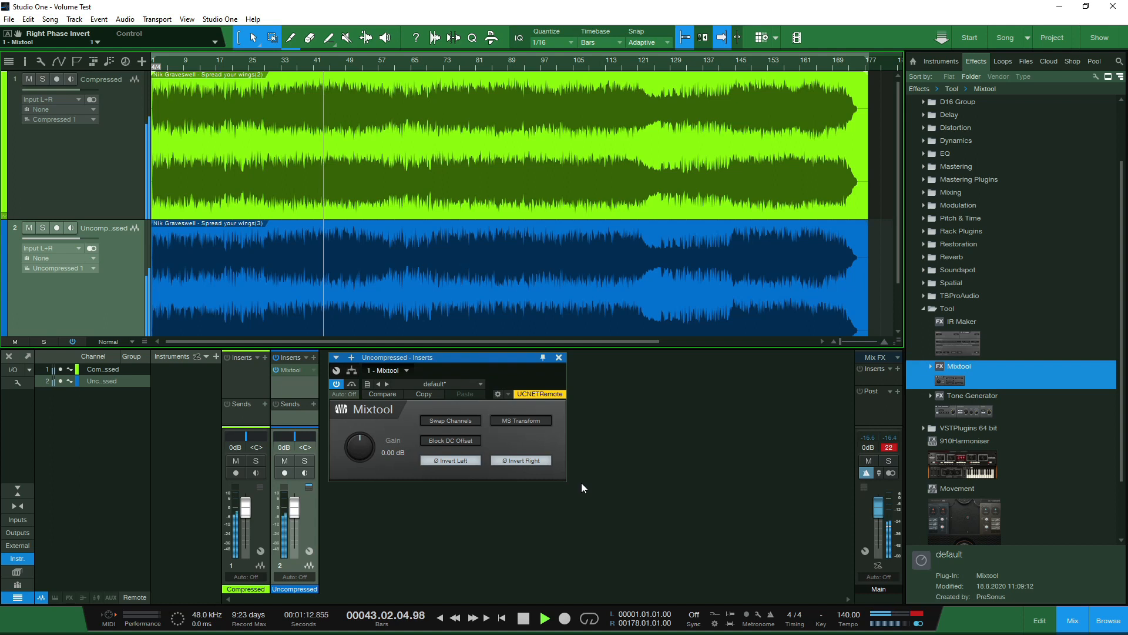
key(space)
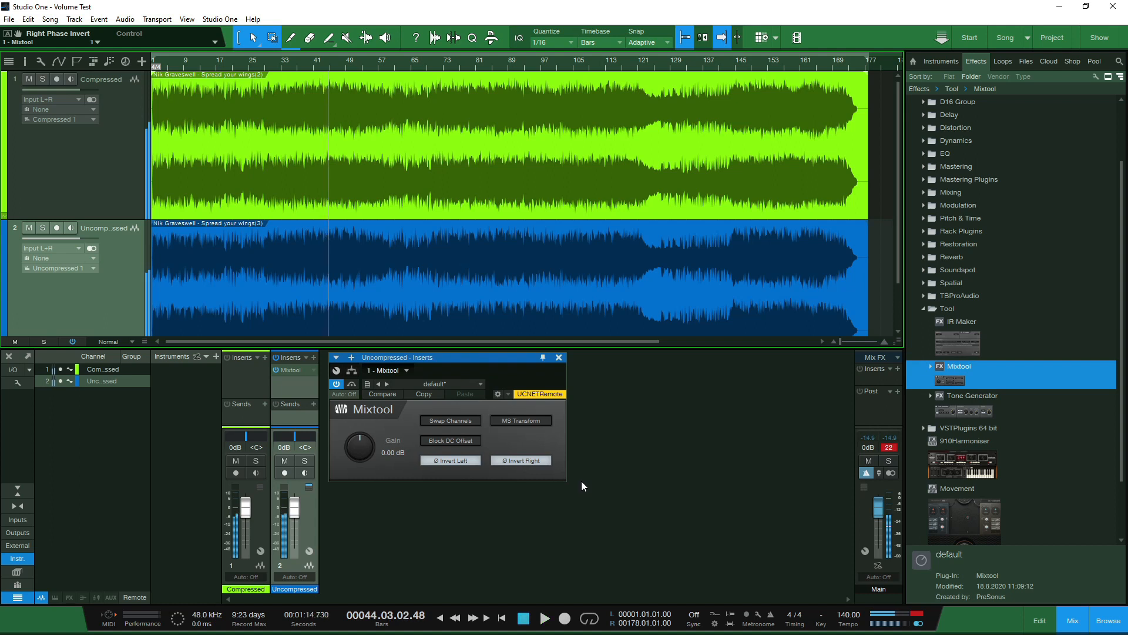